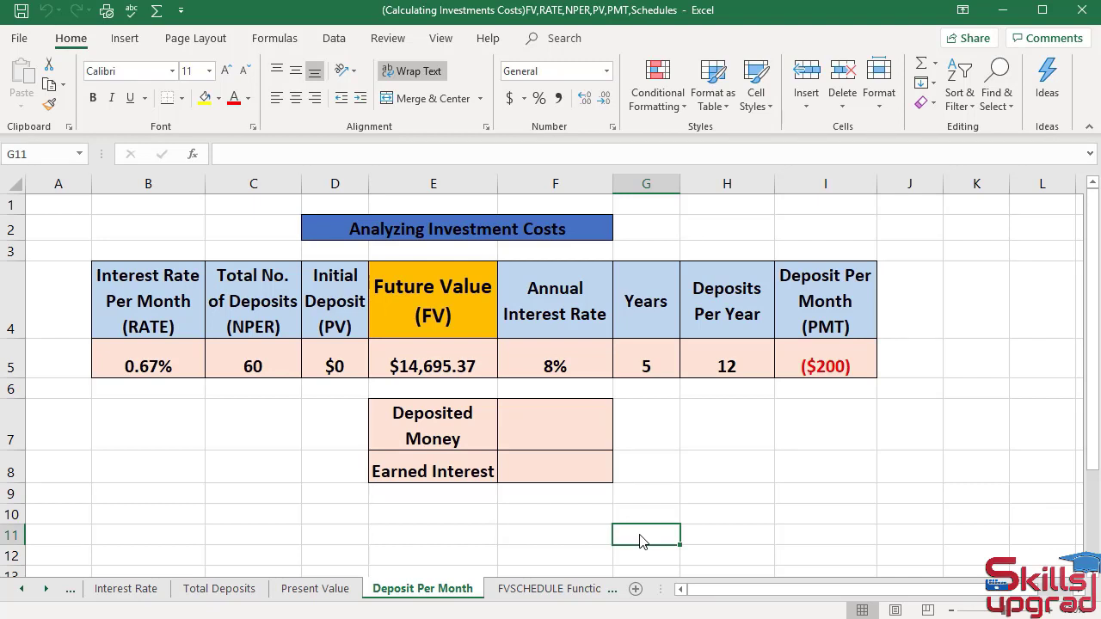
# - Set Years in G5 to 10 and the Annual Interest Rate in F5 to 9%
pyautogui.click(637, 356)
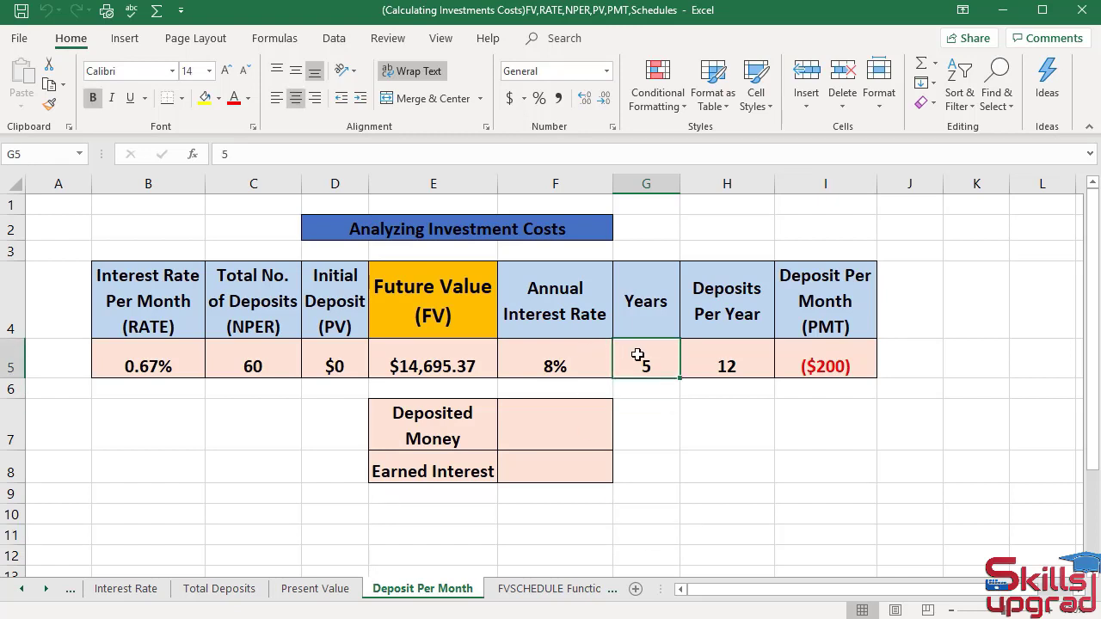
pyautogui.write('10')
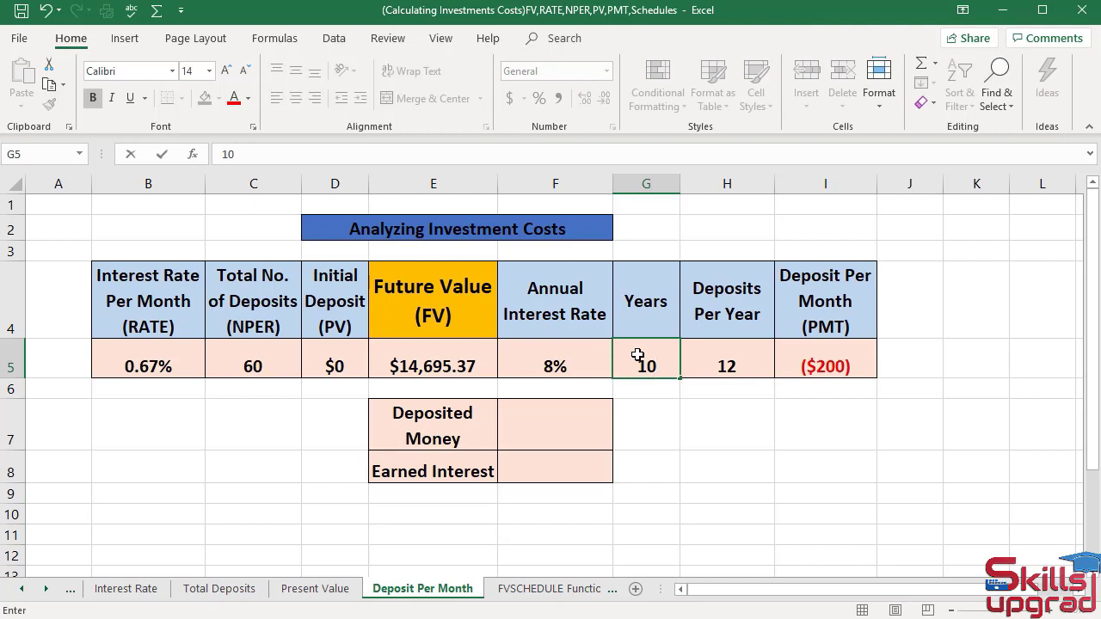
pyautogui.press('Return')
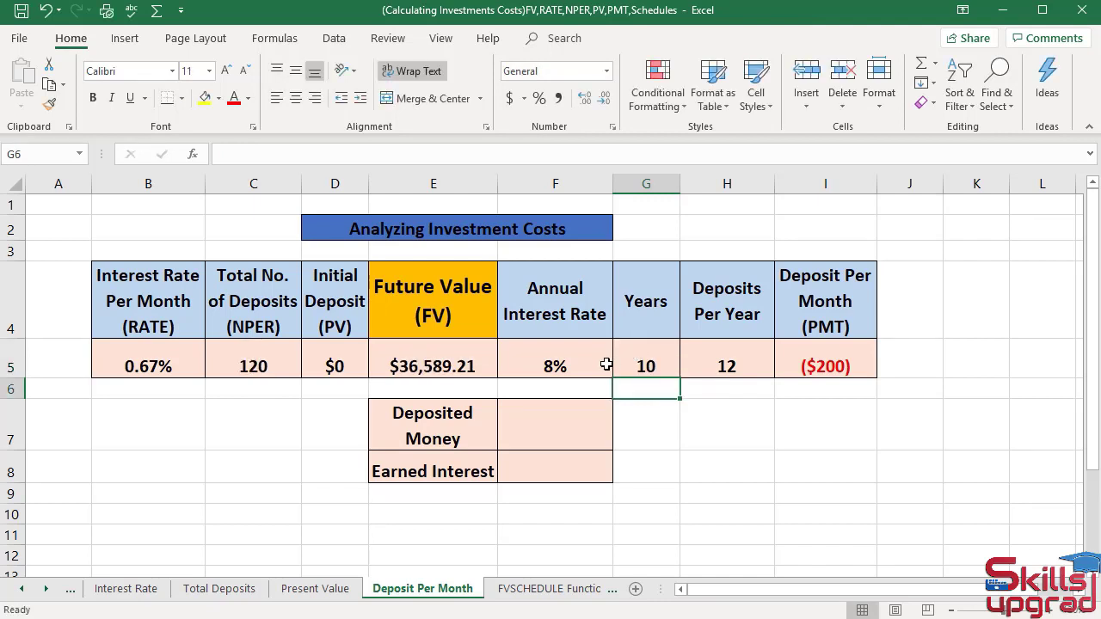
pyautogui.click(561, 367)
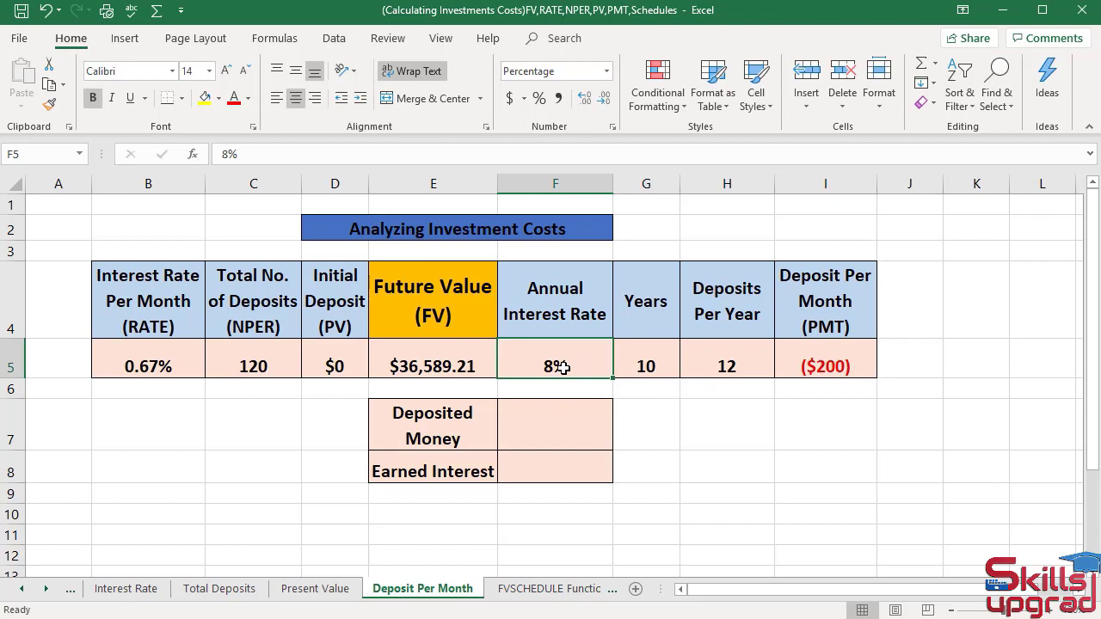
pyautogui.doubleClick(554, 368)
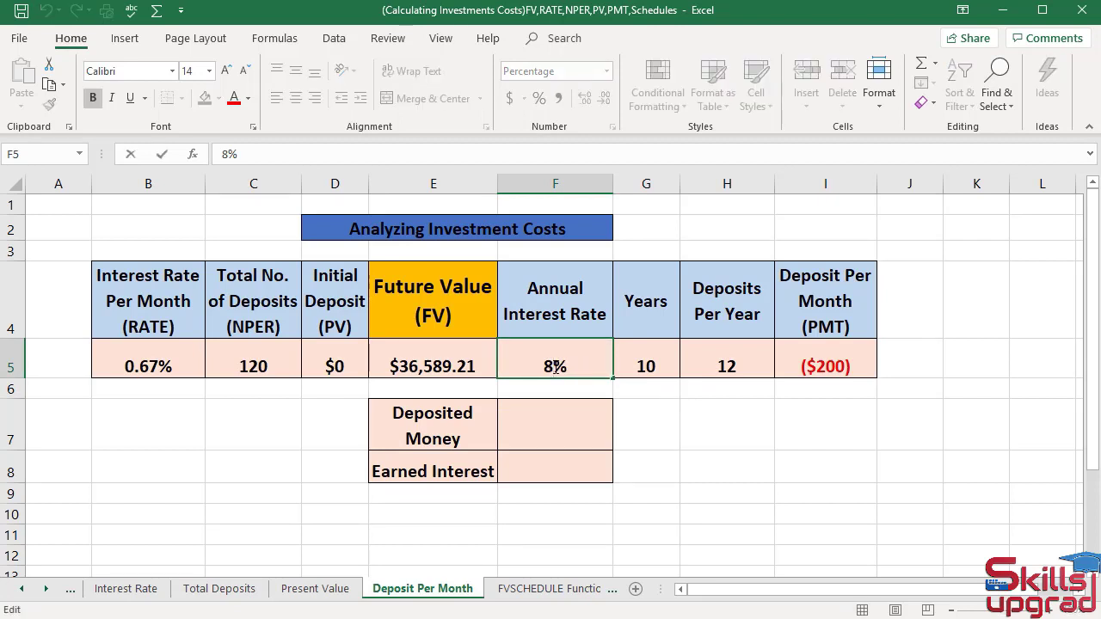
pyautogui.press('BackSpace')
pyautogui.write('9')
pyautogui.press('Return')
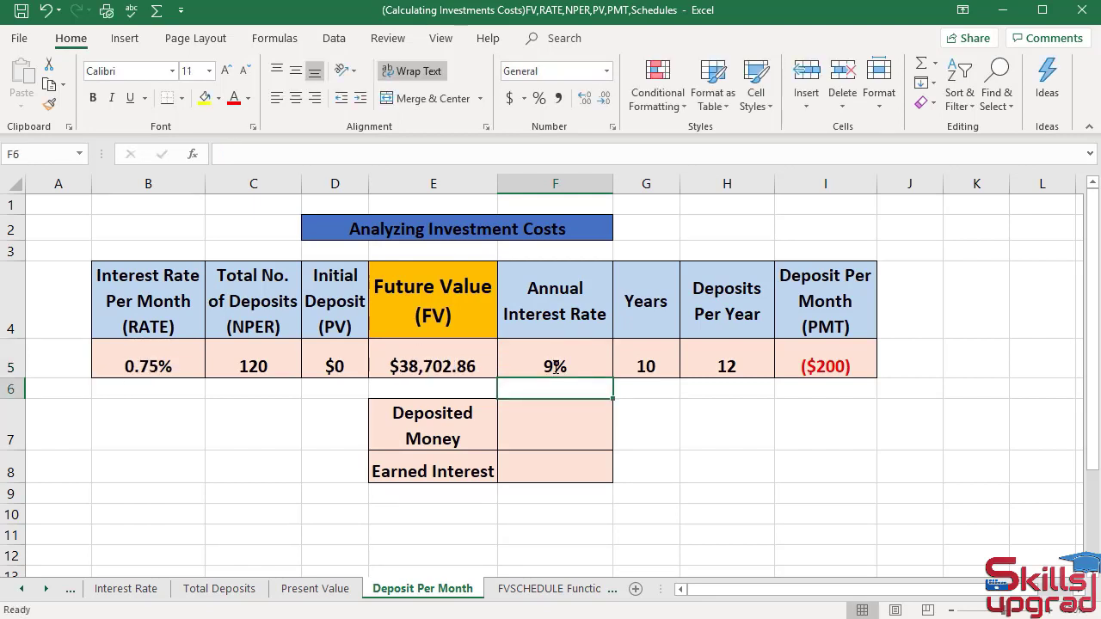
# - Replace the Future Value formula in E5 with a fixed target of $40000
pyautogui.click(473, 366)
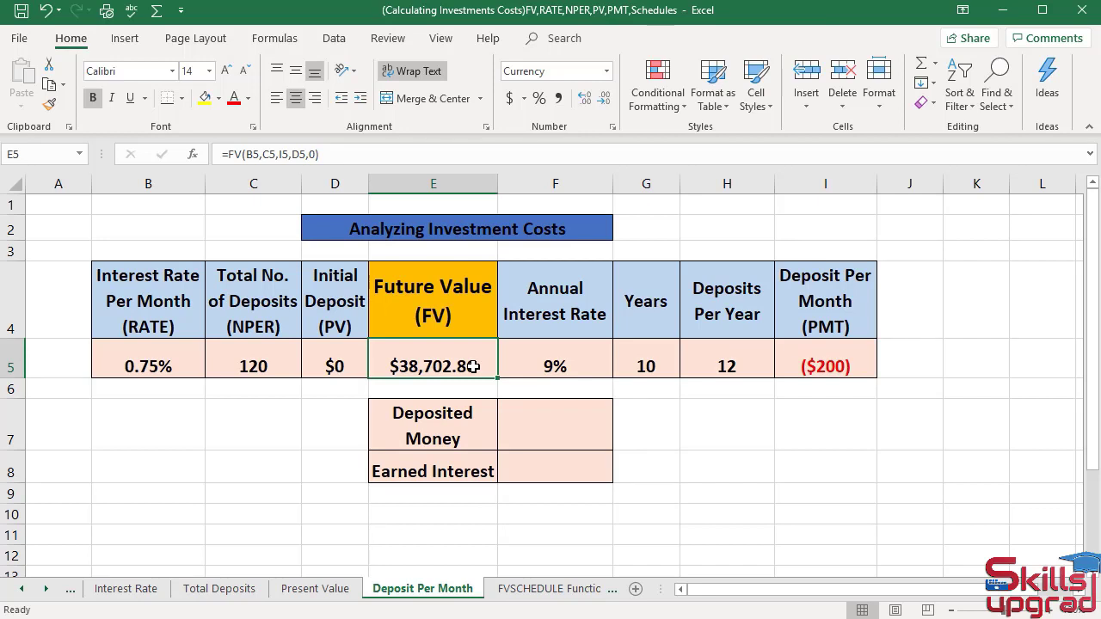
pyautogui.write('$')
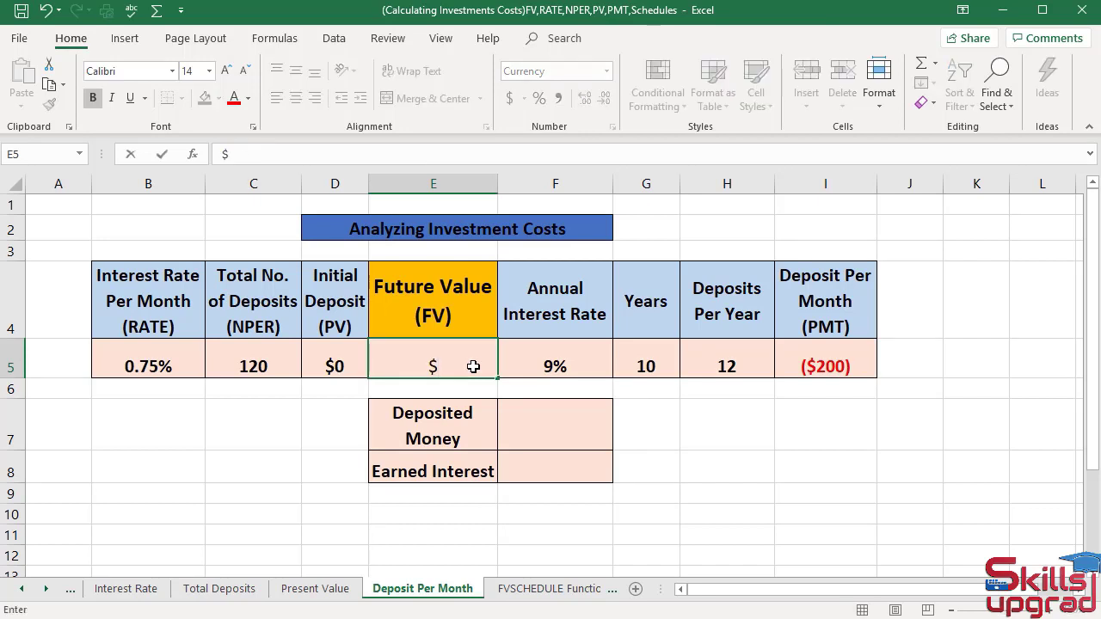
pyautogui.write('40000')
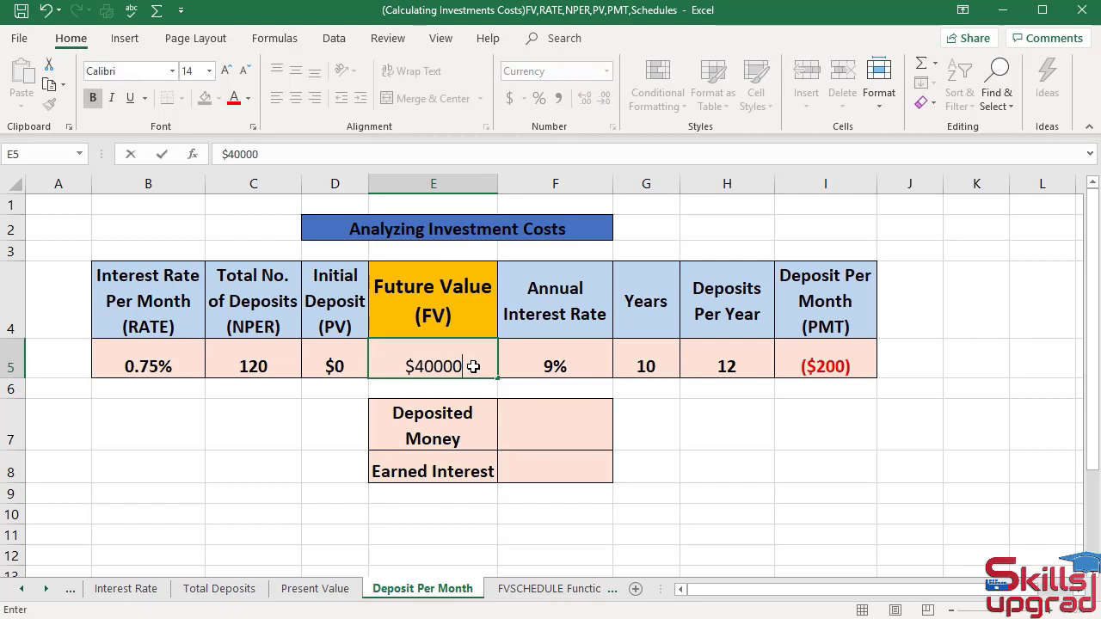
pyautogui.press('Return')
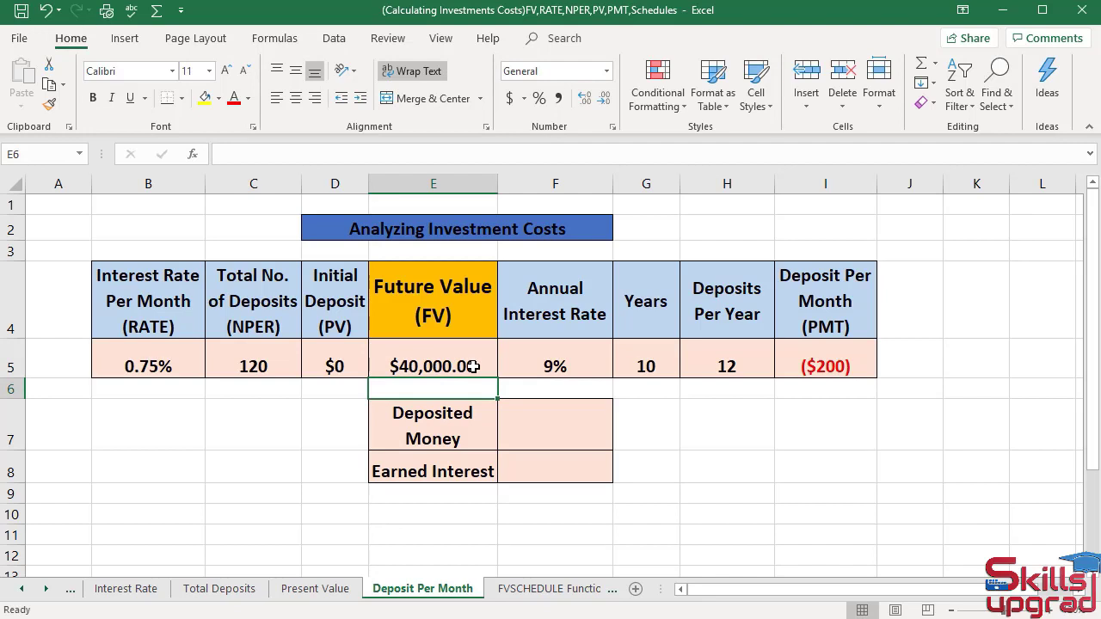
# - Enter an Initial Deposit of -$5000 in D5 and autofit column D to its contents
pyautogui.click(344, 366)
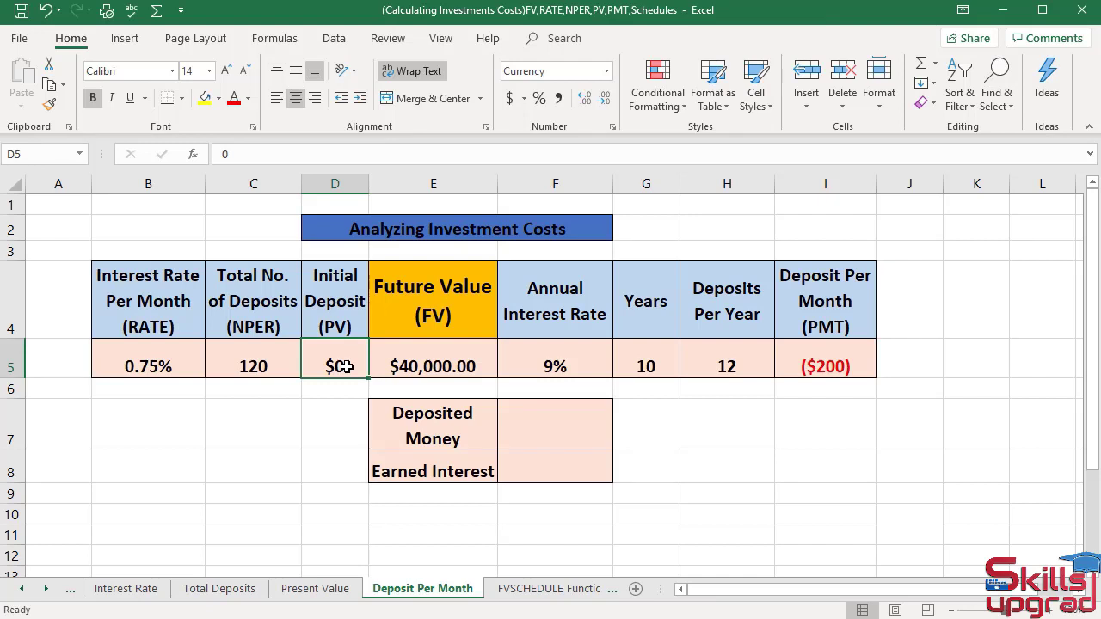
pyautogui.write('-')
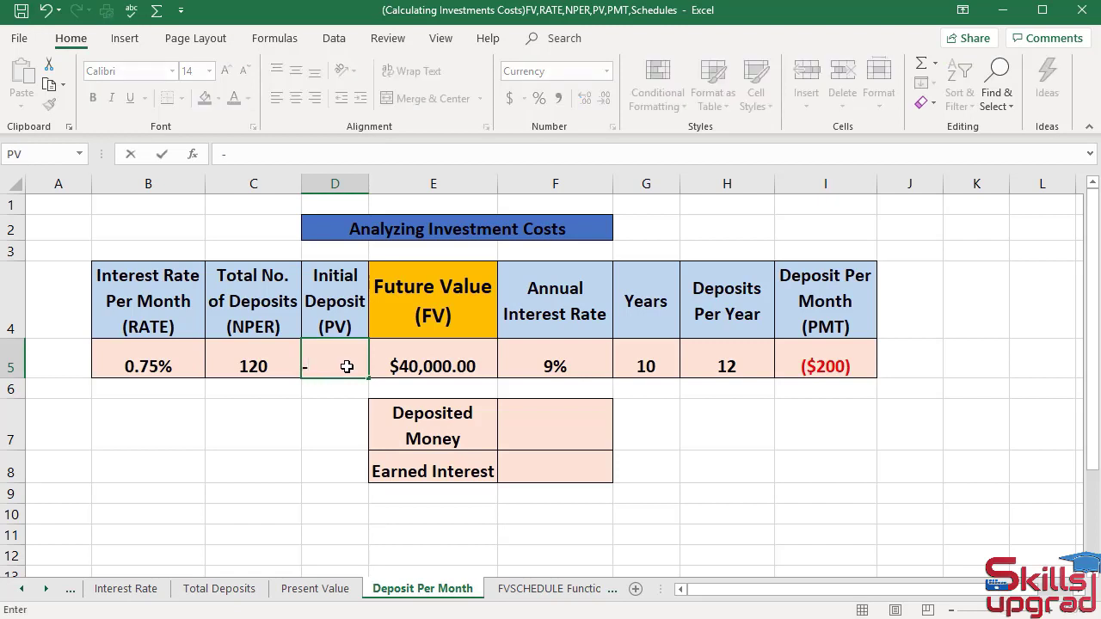
pyautogui.write('$5000')
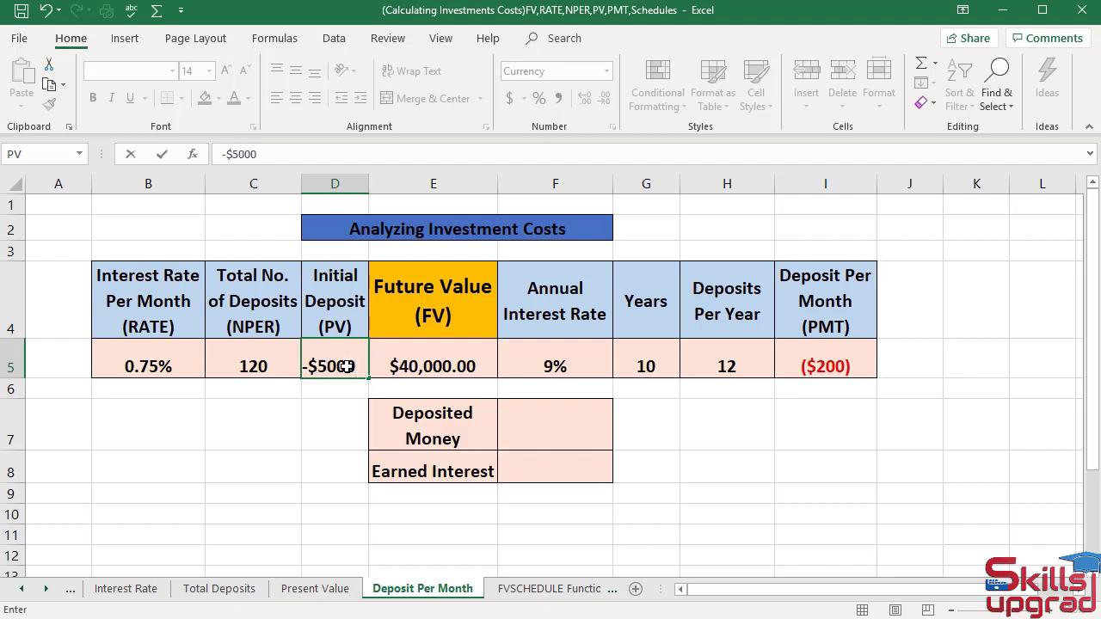
pyautogui.press('Return')
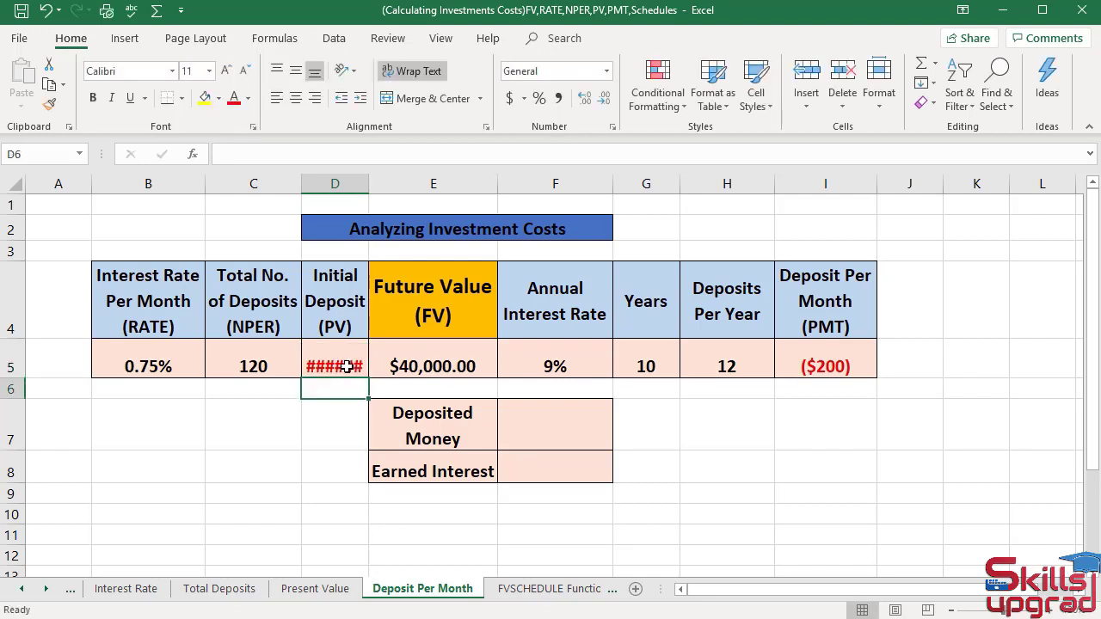
pyautogui.doubleClick(369, 178)
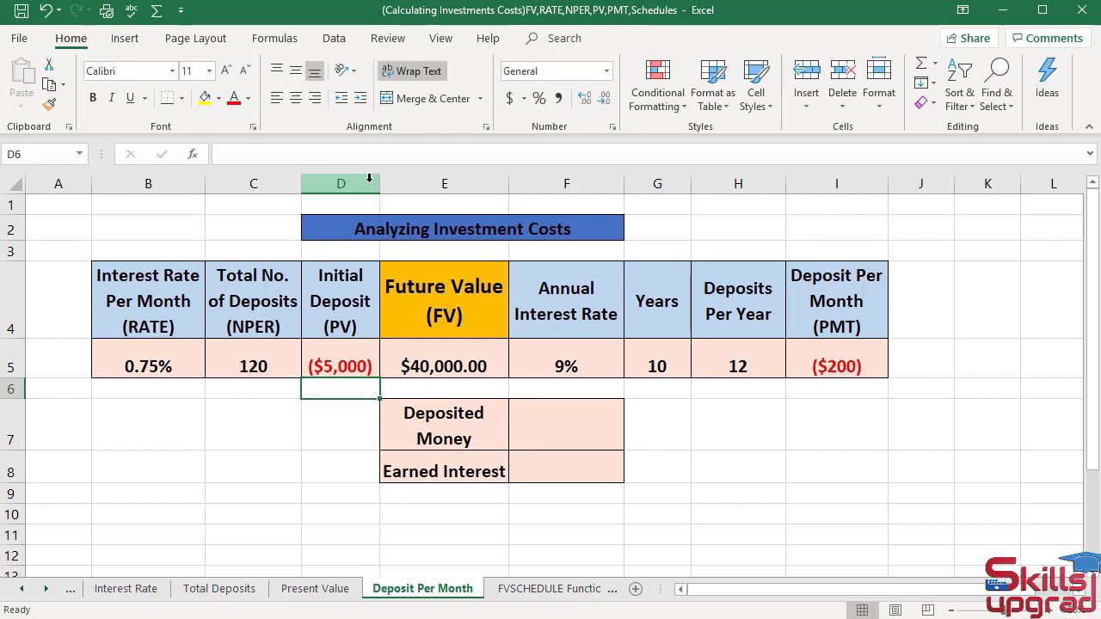
# - Clear the Deposit Per Month value in I5 and insert the financial function PMT there
pyautogui.click(837, 364)
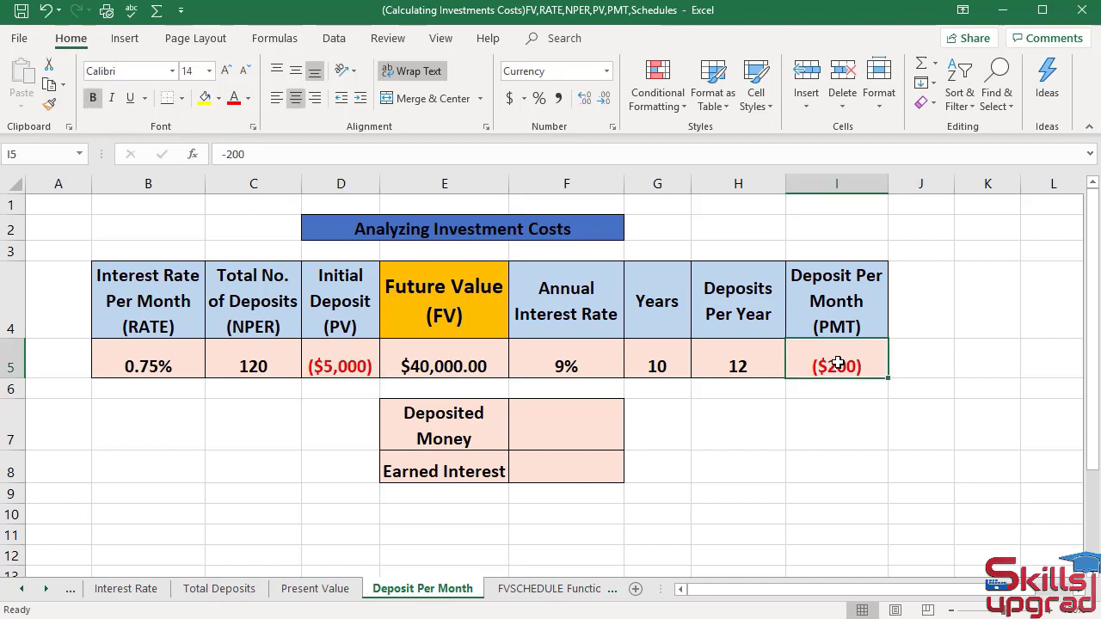
pyautogui.press('Delete')
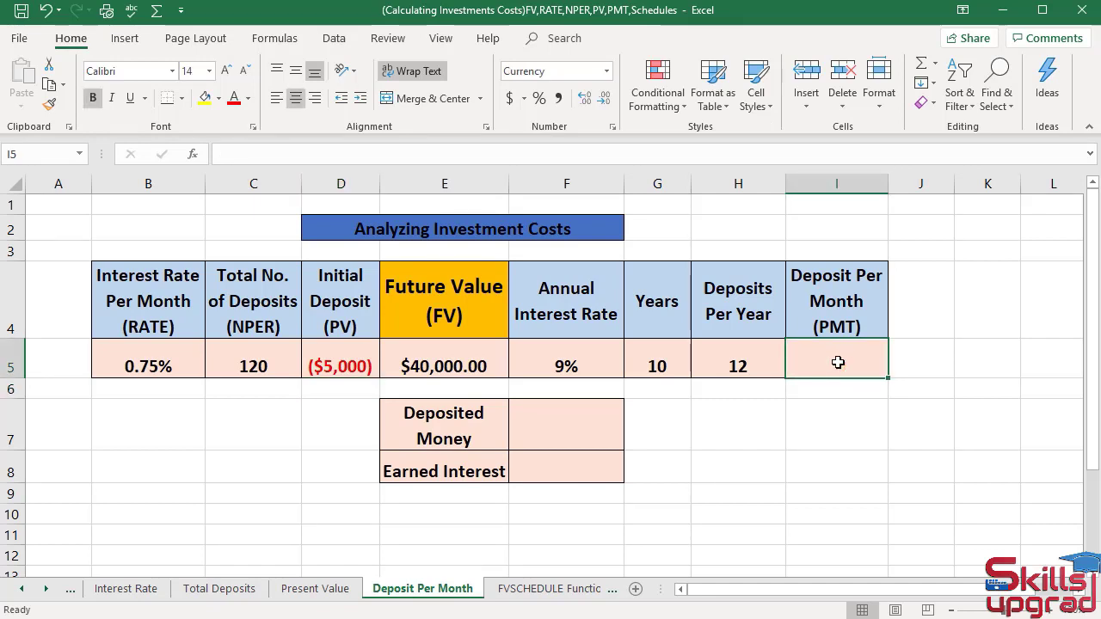
pyautogui.click(290, 47)
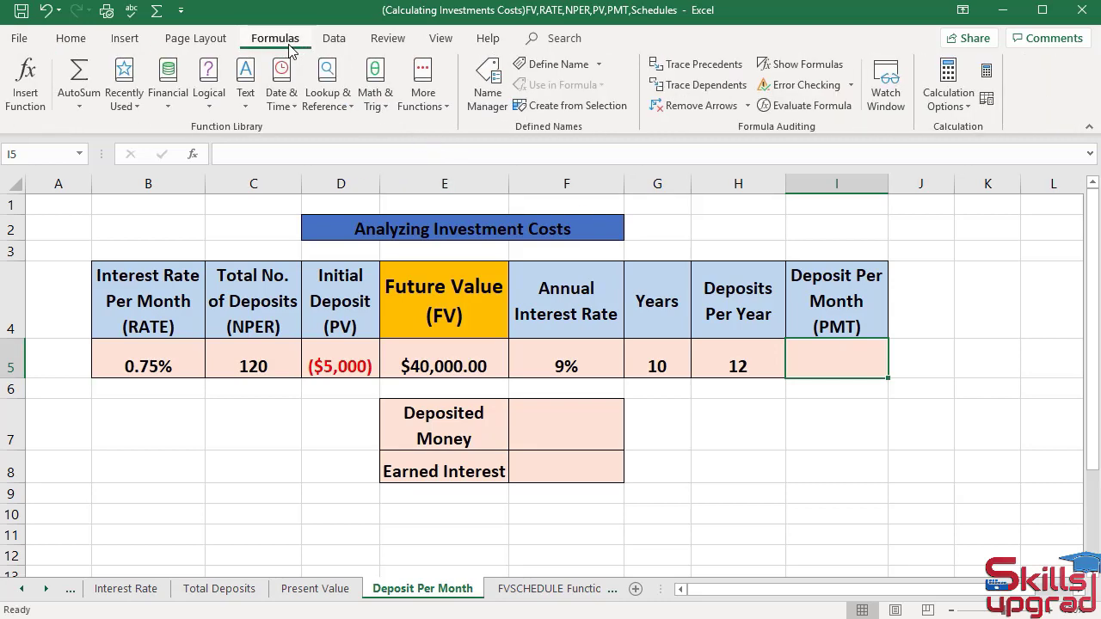
pyautogui.click(168, 102)
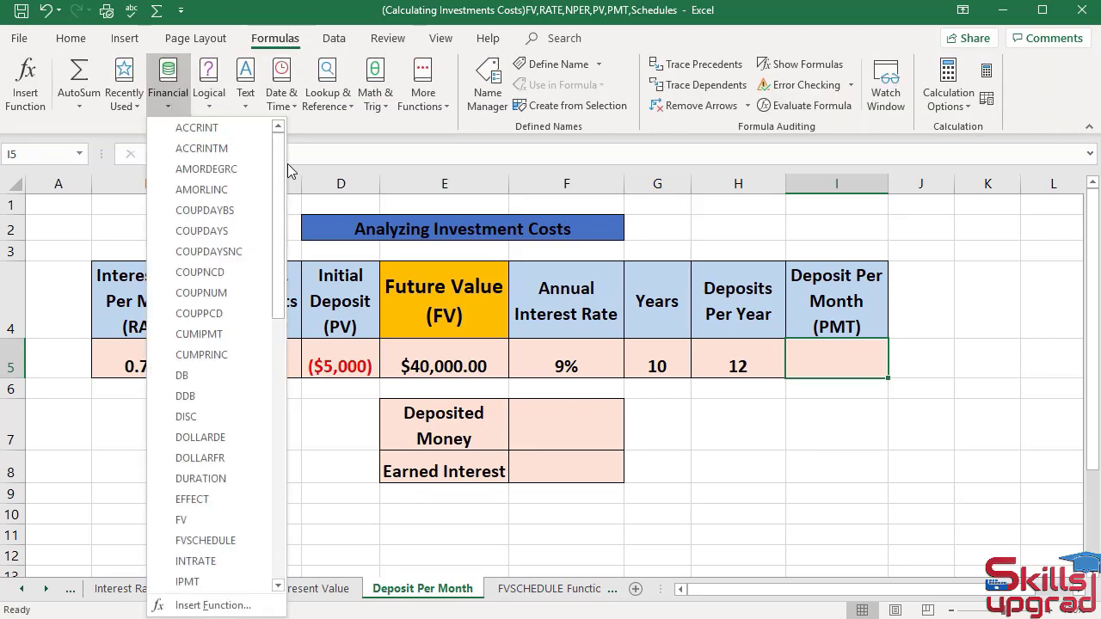
pyautogui.moveTo(278, 173); pyautogui.dragTo(287, 357)
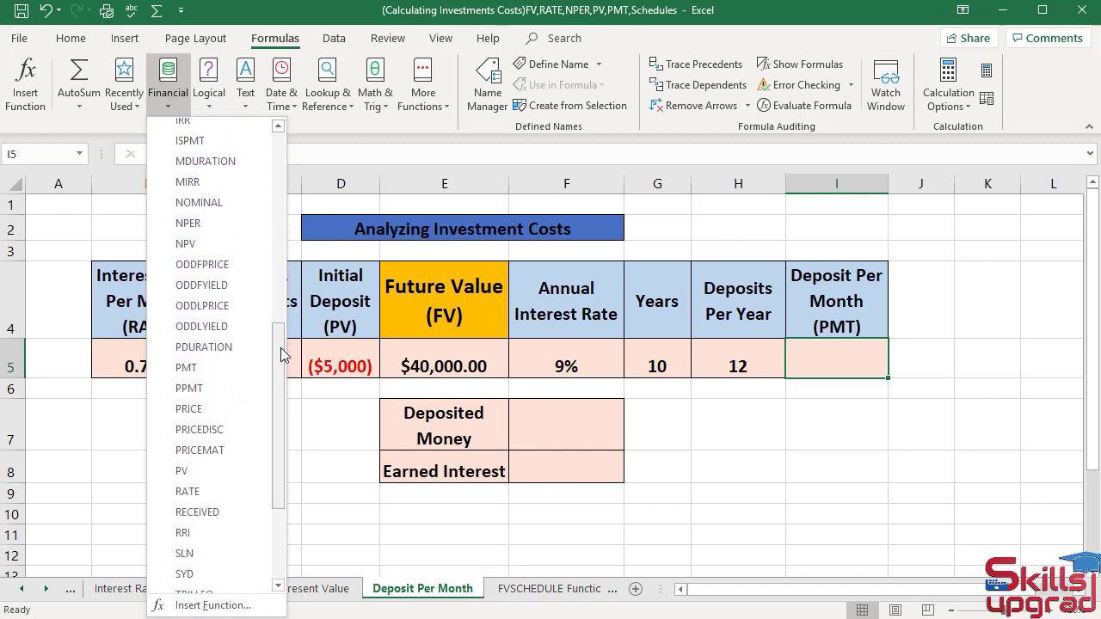
pyautogui.click(209, 369)
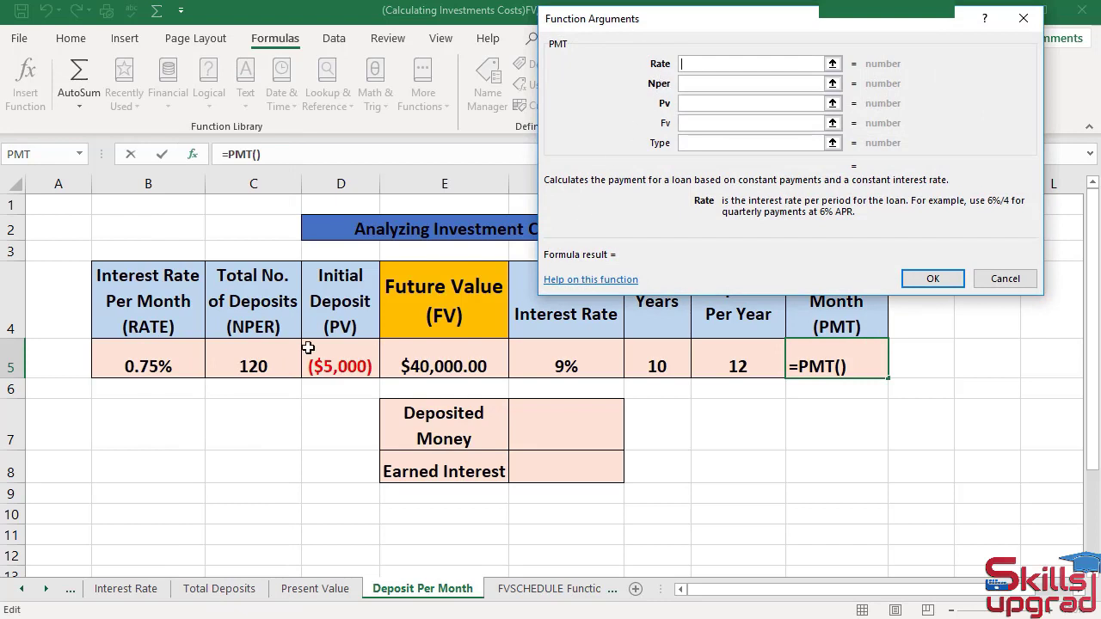
# - Complete the PMT function with B5 as Rate, C5 as Nper, D5 as Pv and E5 as Fv
pyautogui.click(172, 355)
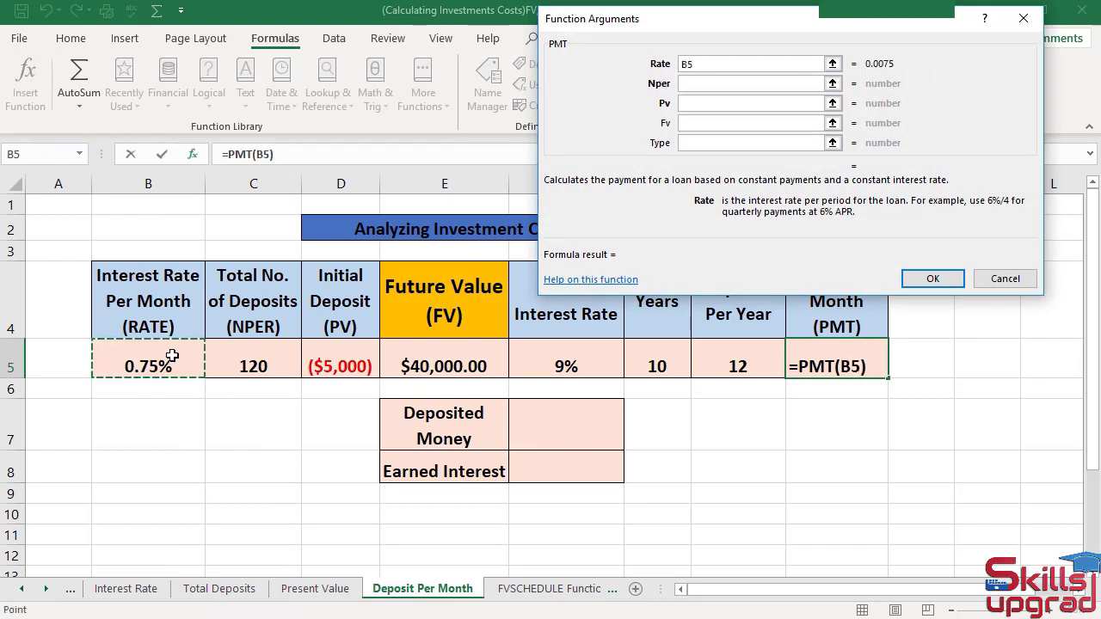
pyautogui.press('Tab')
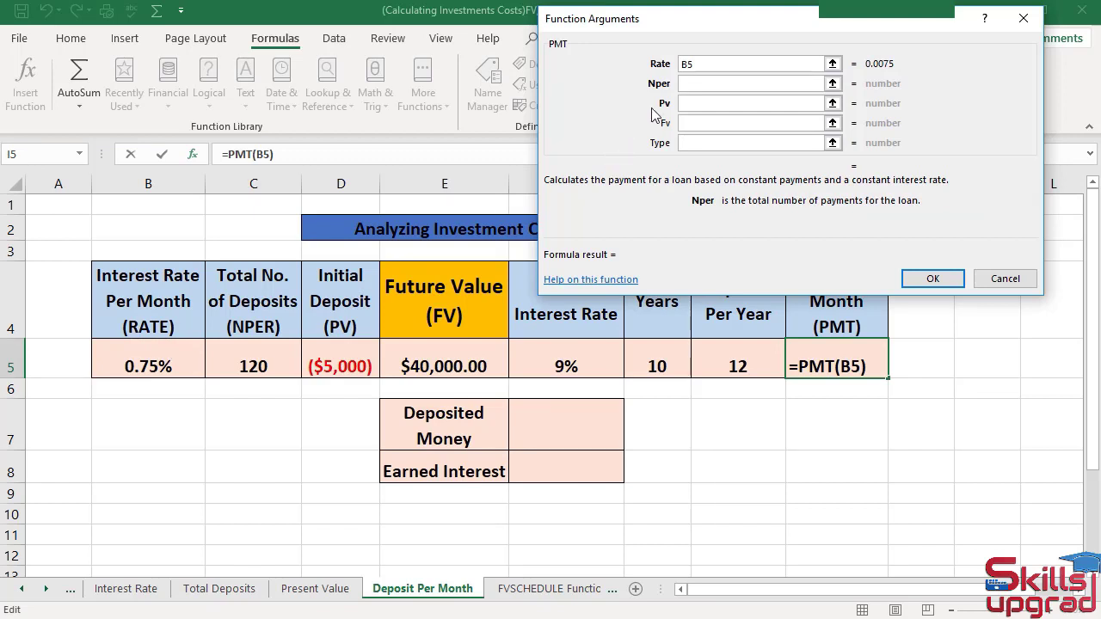
pyautogui.click(282, 366)
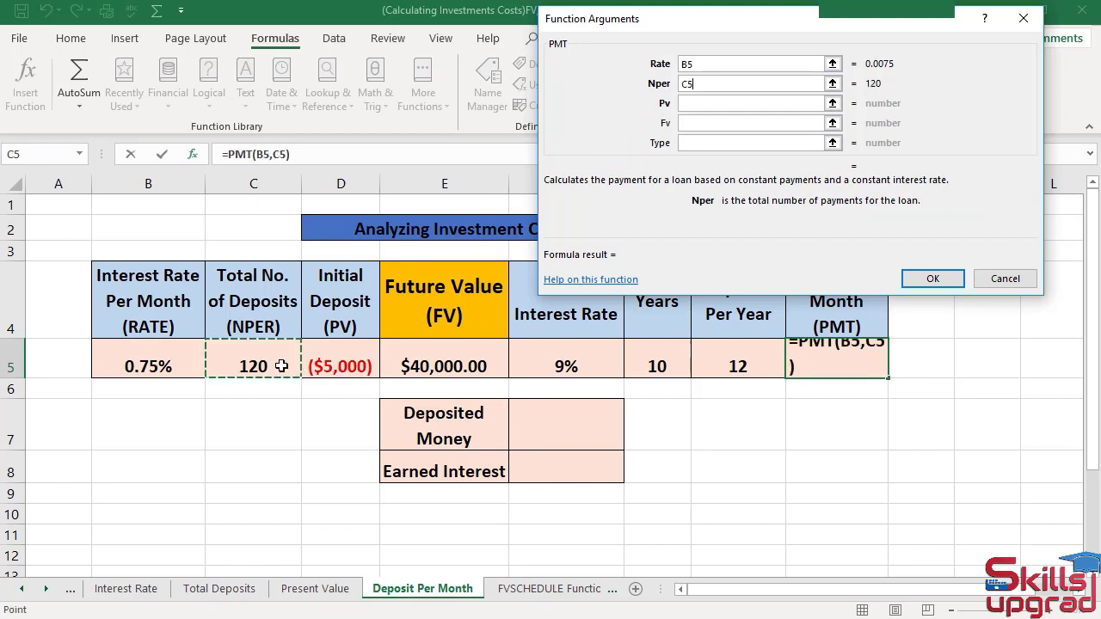
pyautogui.press('Tab')
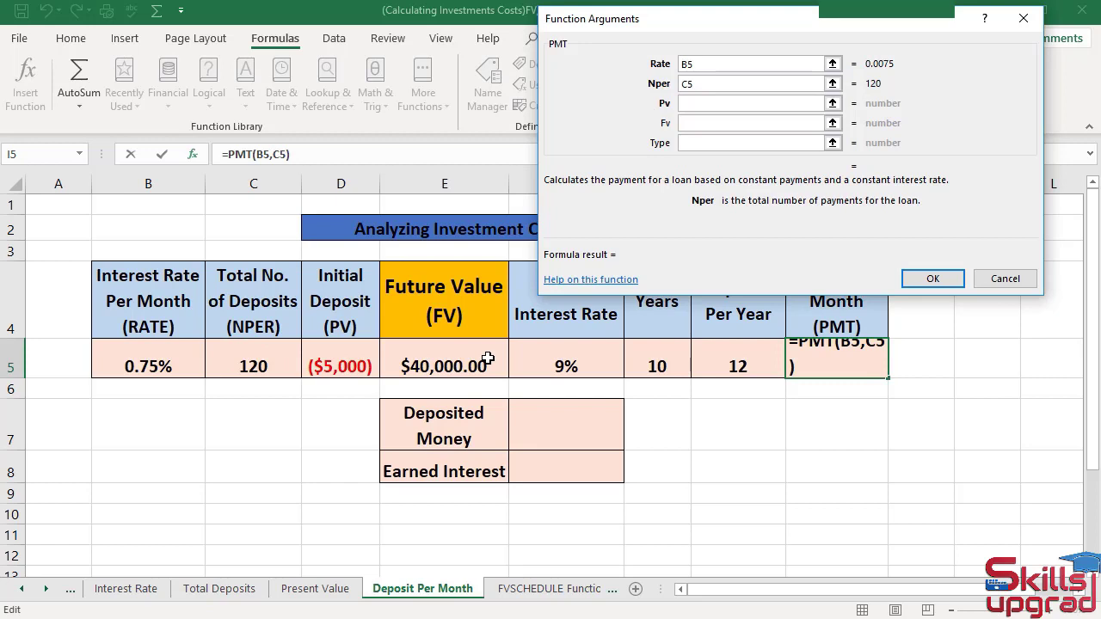
pyautogui.press('Tab')
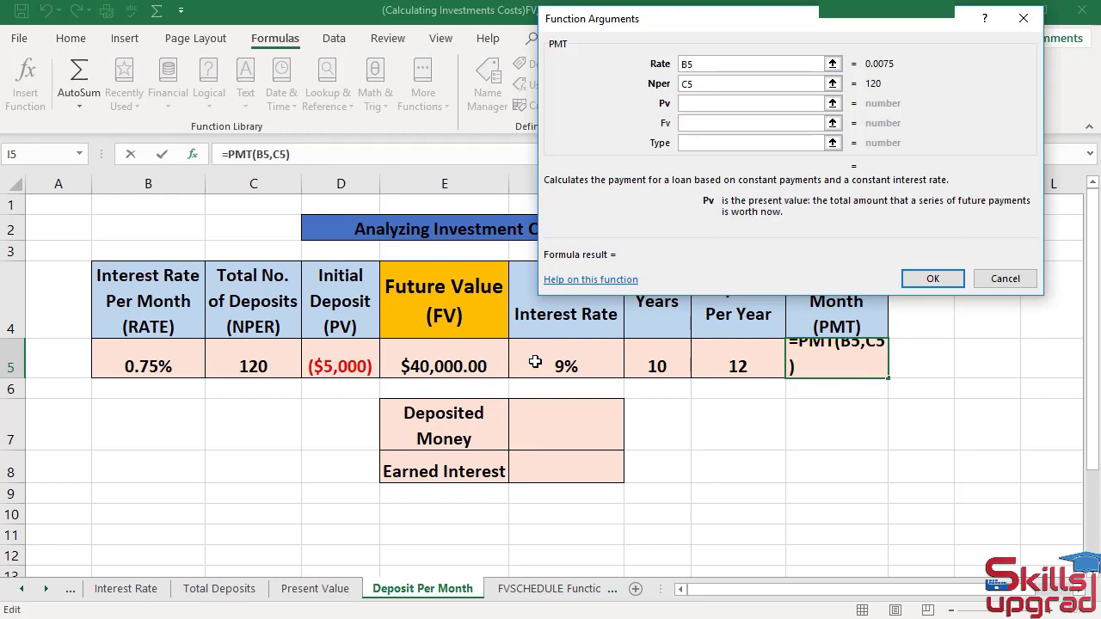
pyautogui.click(340, 368)
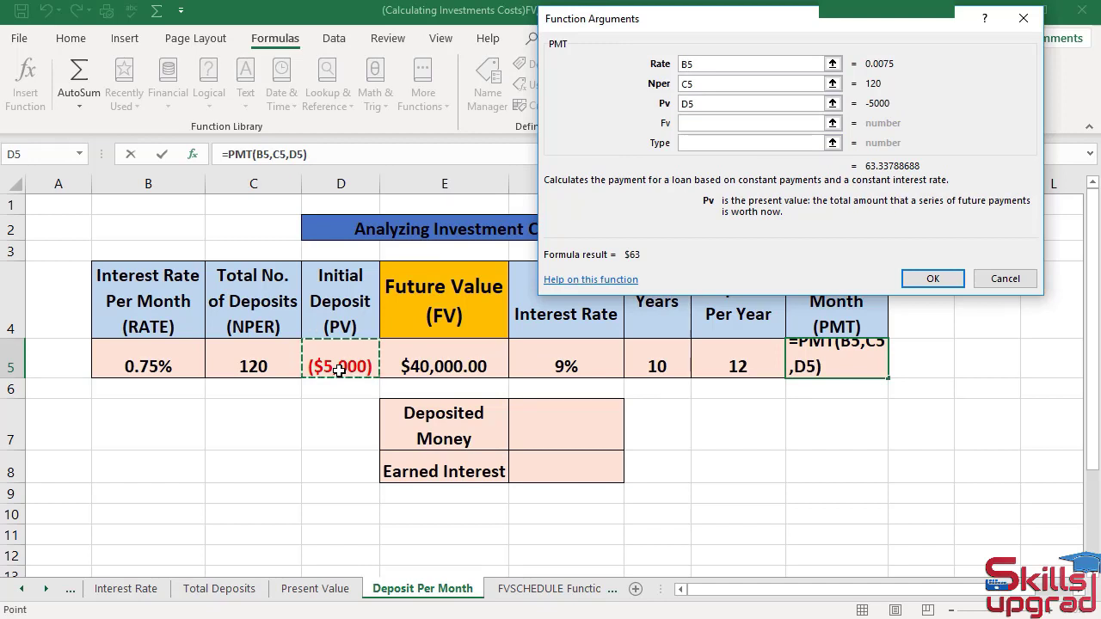
pyautogui.press('Tab')
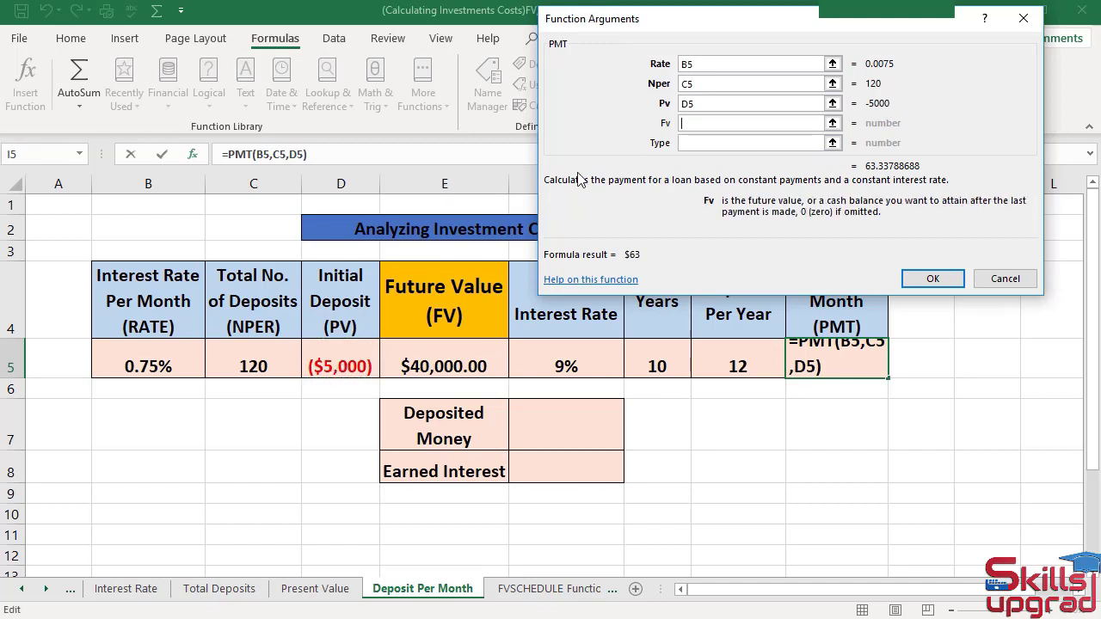
pyautogui.click(463, 364)
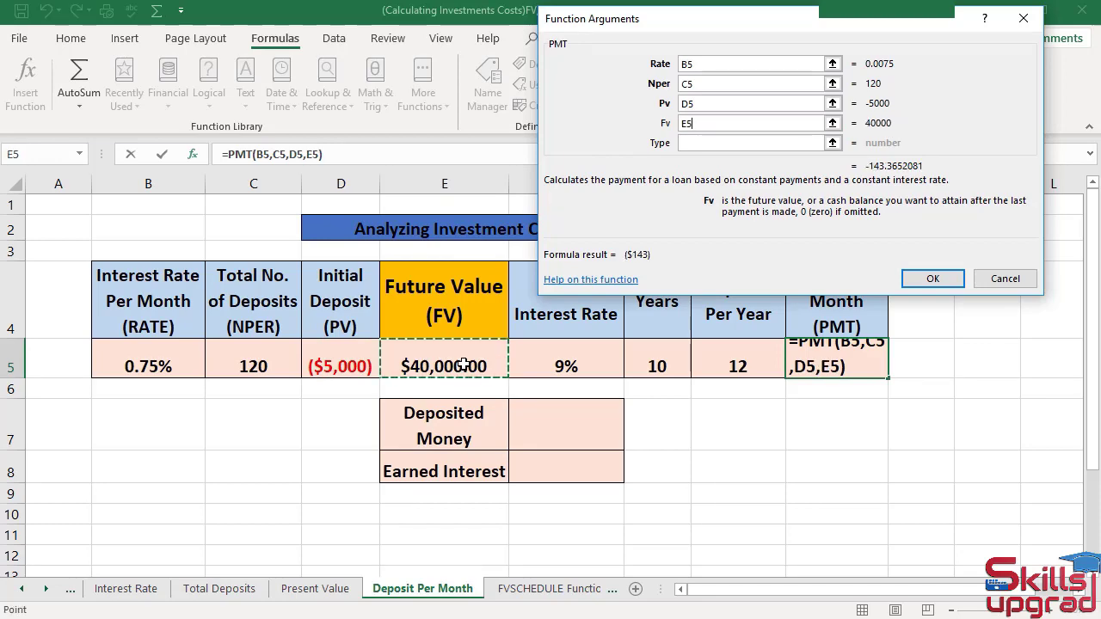
pyautogui.click(915, 280)
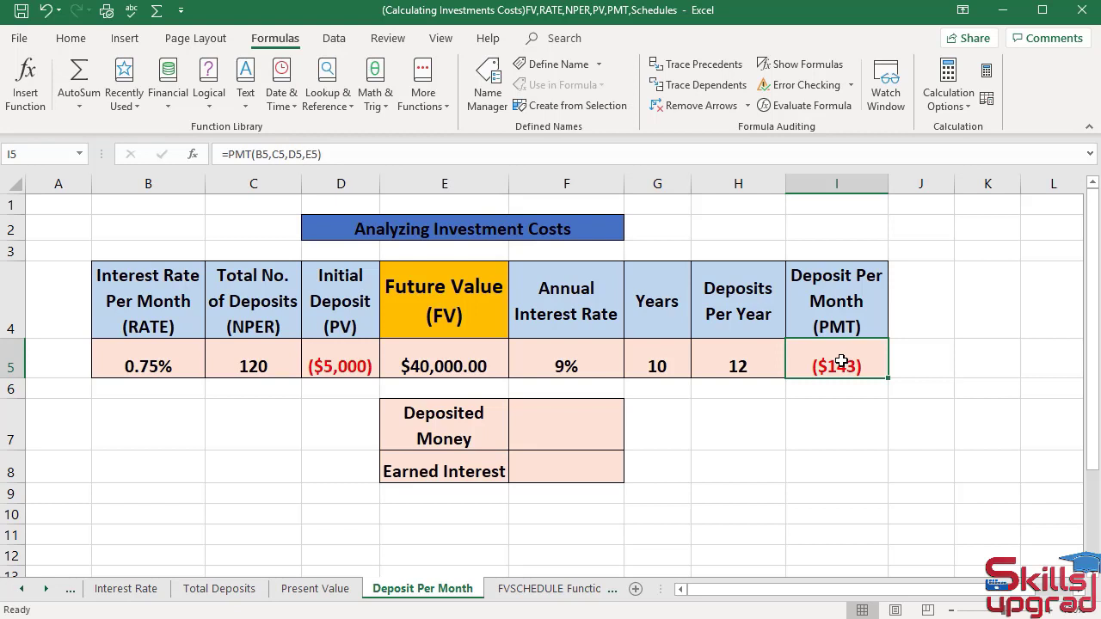
# - Insert the financial function FV in F7 with B5 as Rate, C5 as Nper, I5 as Pmt and D5 as Pv
pyautogui.click(590, 437)
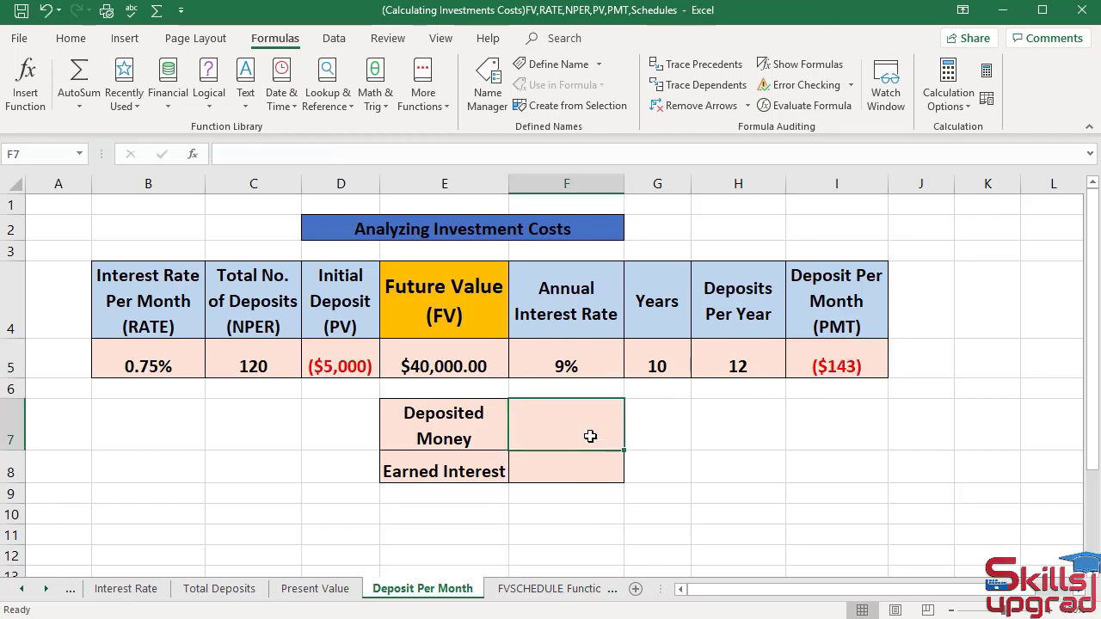
pyautogui.click(174, 106)
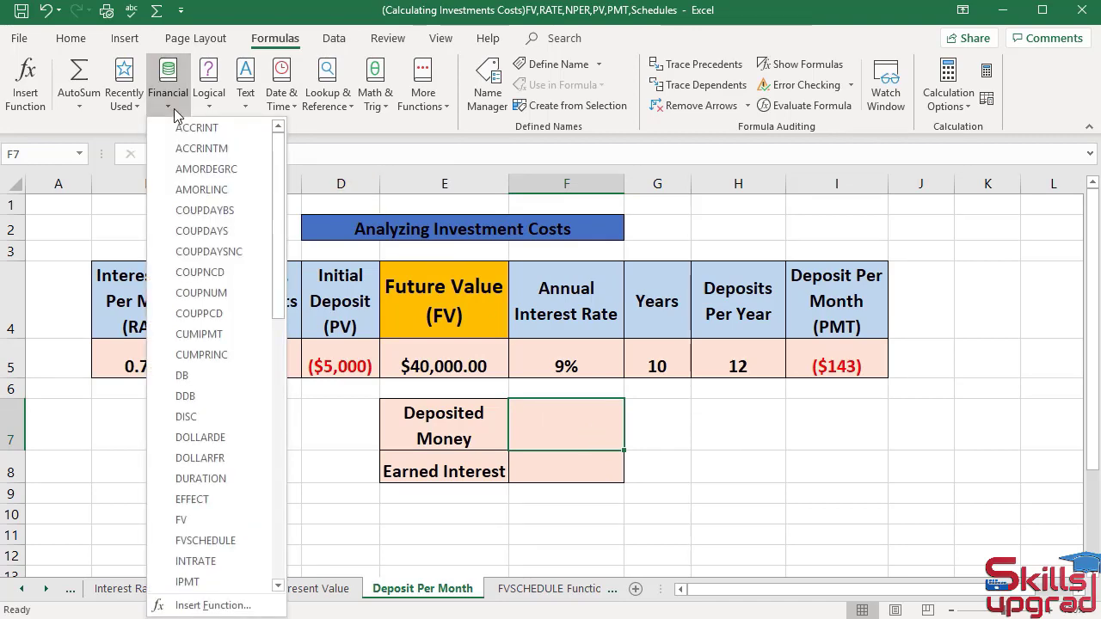
pyautogui.click(240, 519)
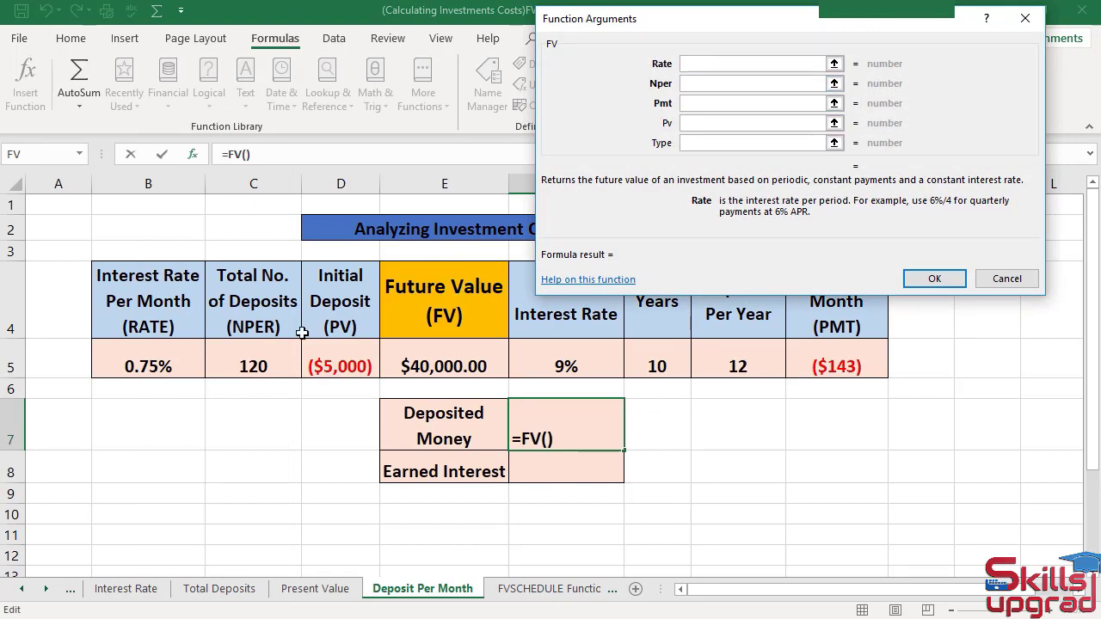
pyautogui.click(153, 378)
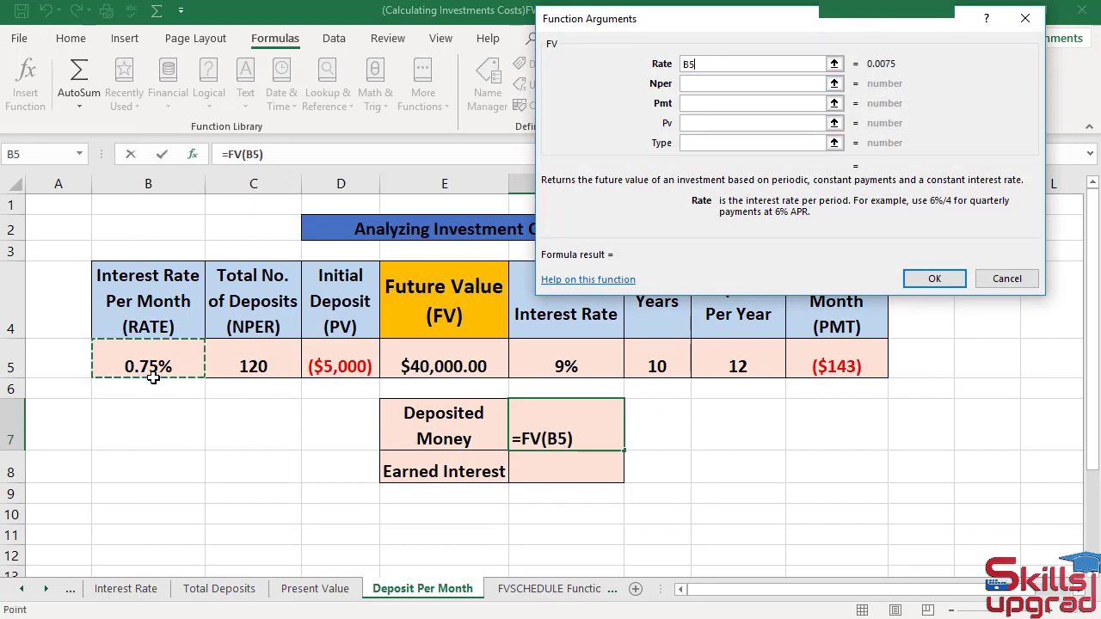
pyautogui.press('Tab')
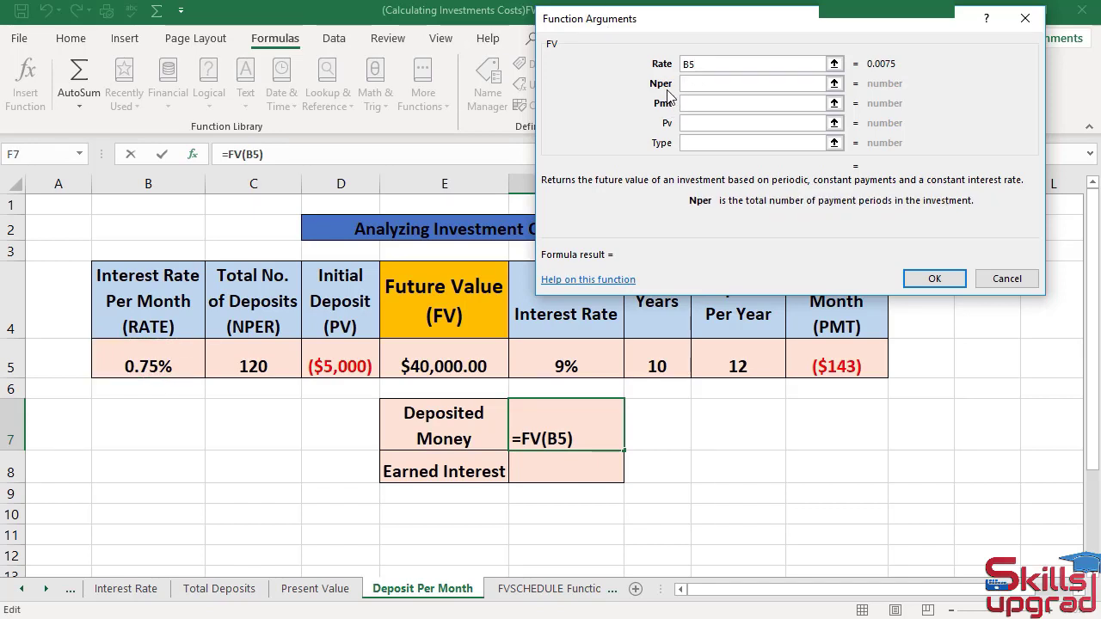
pyautogui.click(240, 366)
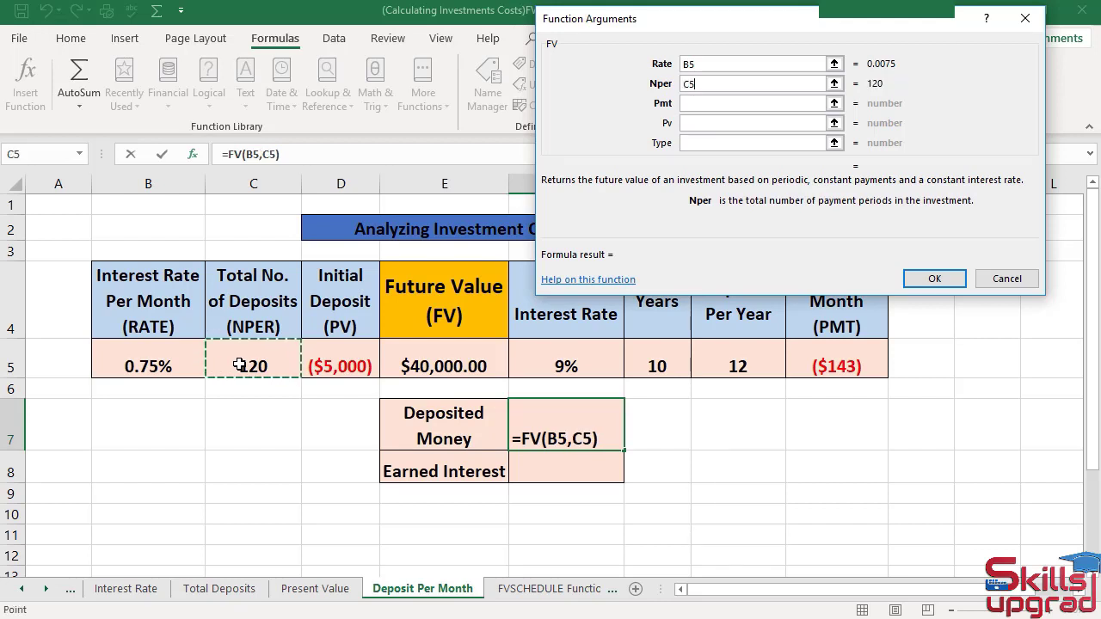
pyautogui.press('Tab')
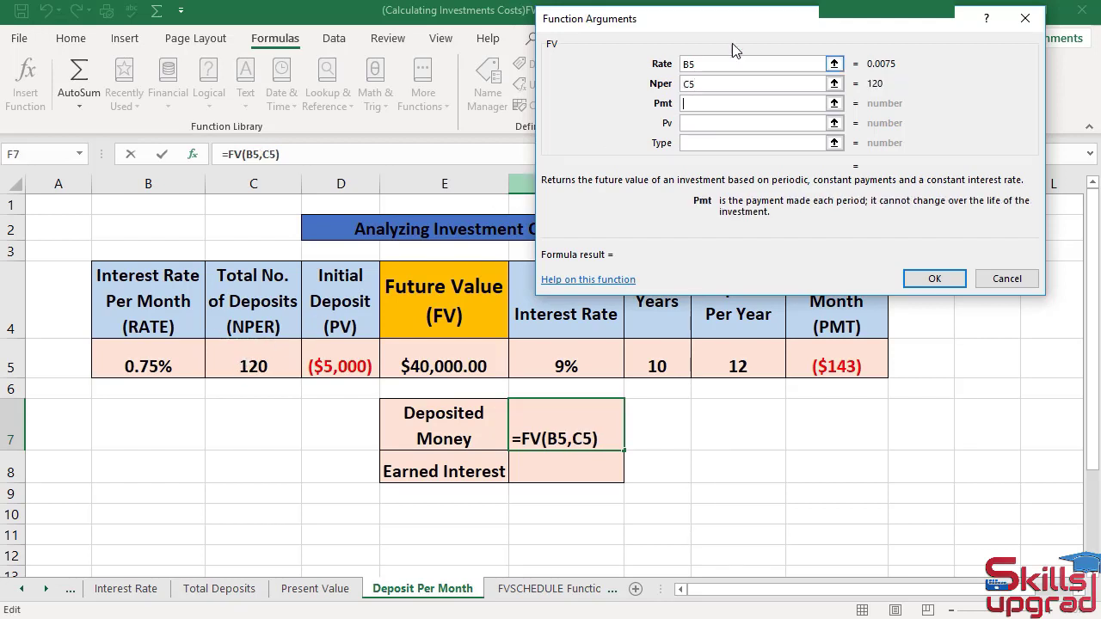
pyautogui.click(809, 360)
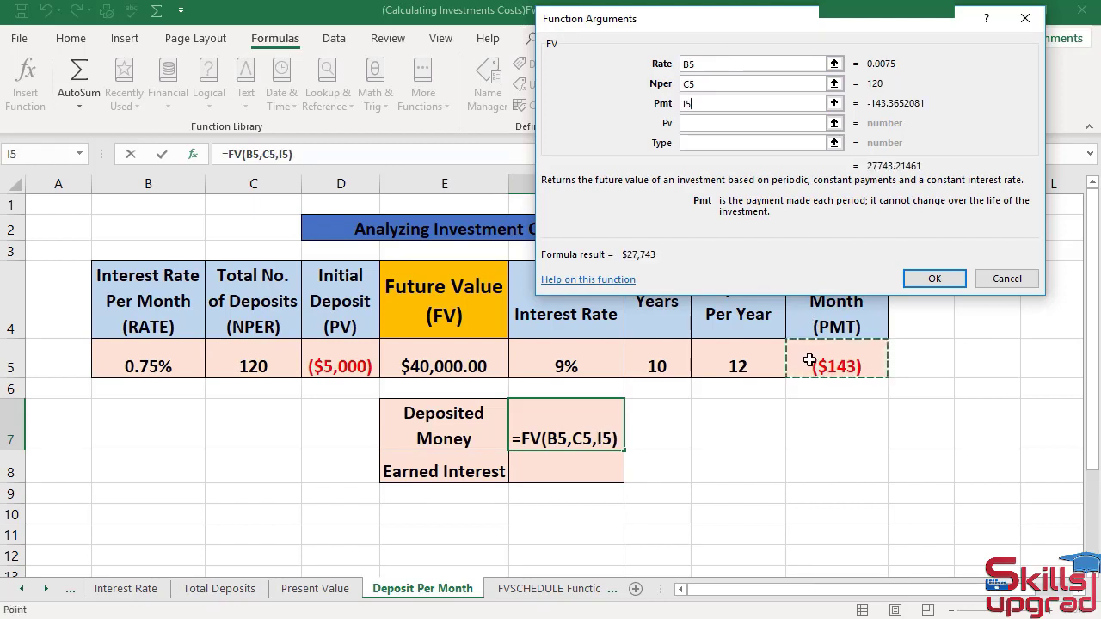
pyautogui.press('Tab')
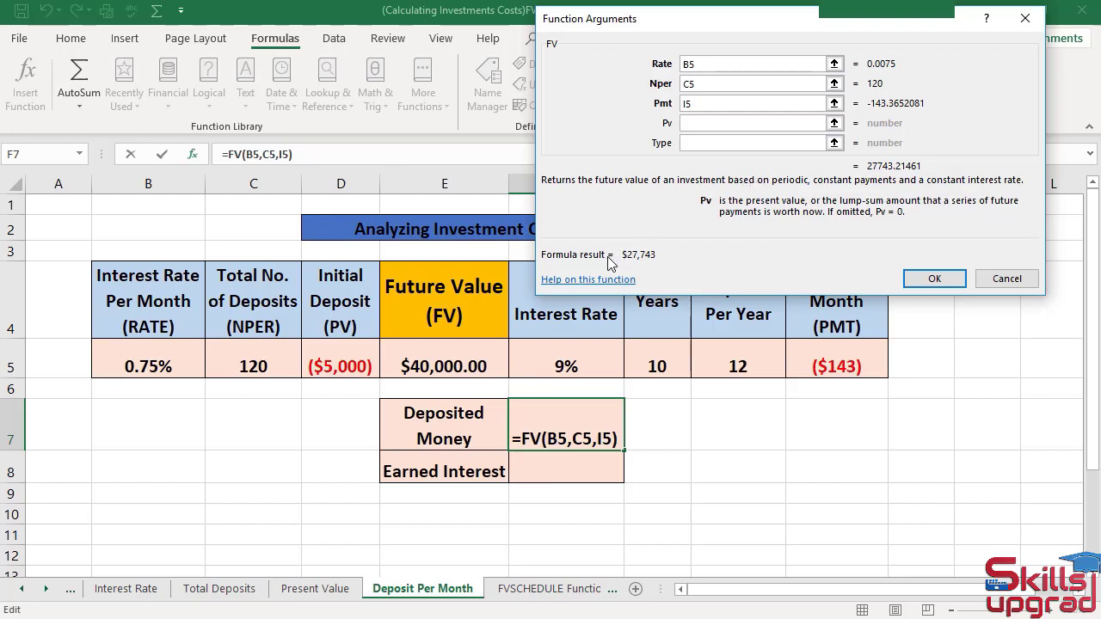
pyautogui.click(367, 366)
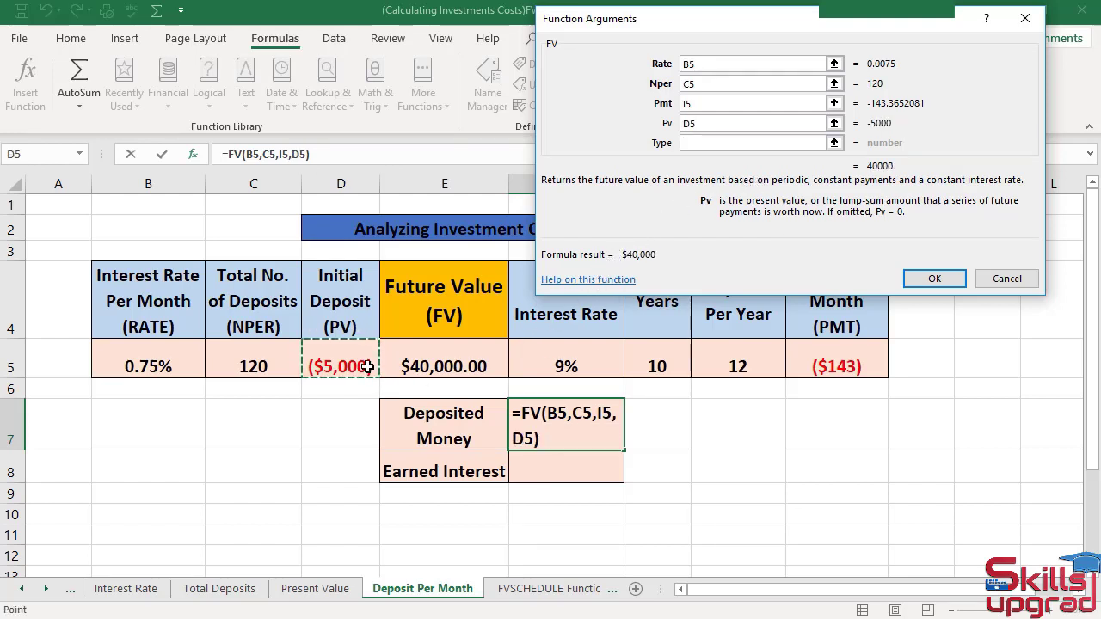
pyautogui.click(933, 287)
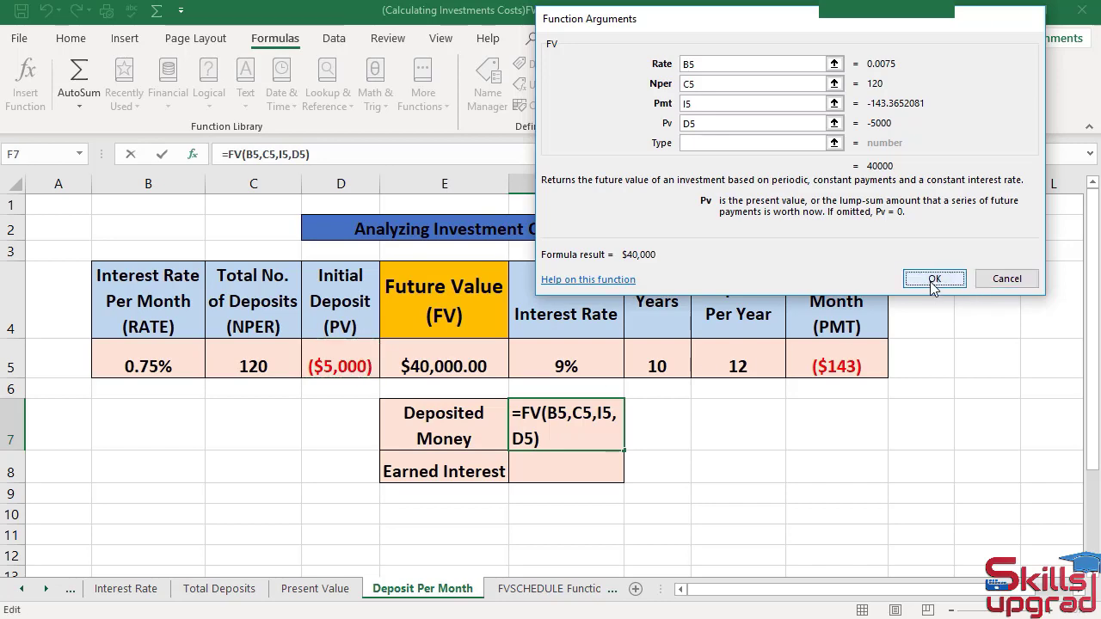